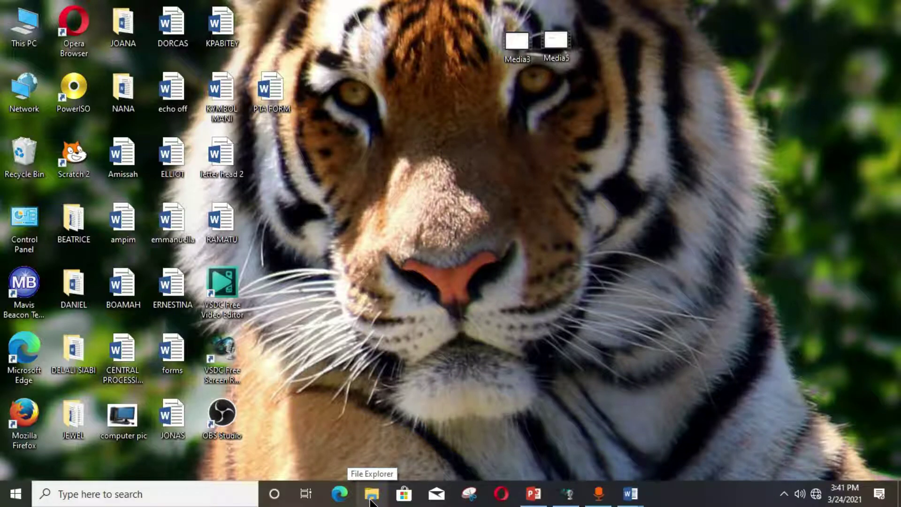
- Open File Explorer at Quick access, move its window aside and close it
{"action": "left_click", "coordinate": [371, 501]}
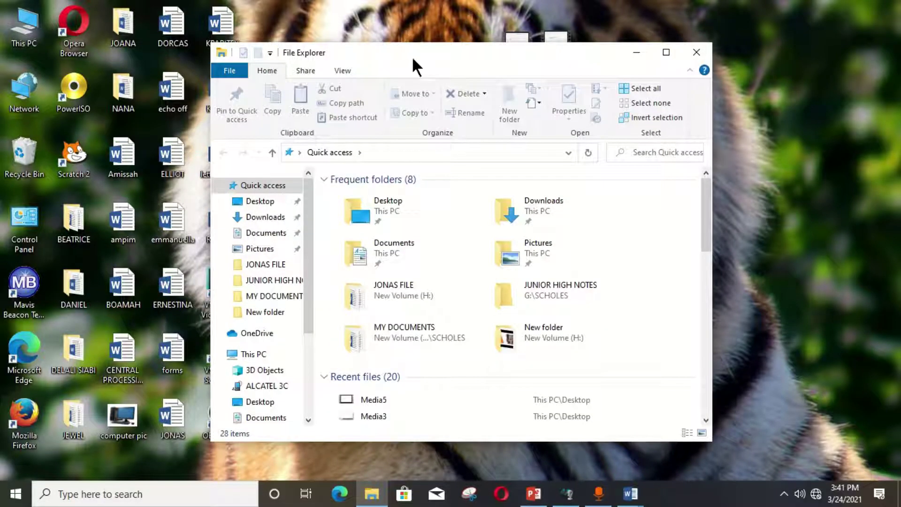
{"action": "left_click_drag", "start_coordinate": [413, 55], "coordinate": [478, 60]}
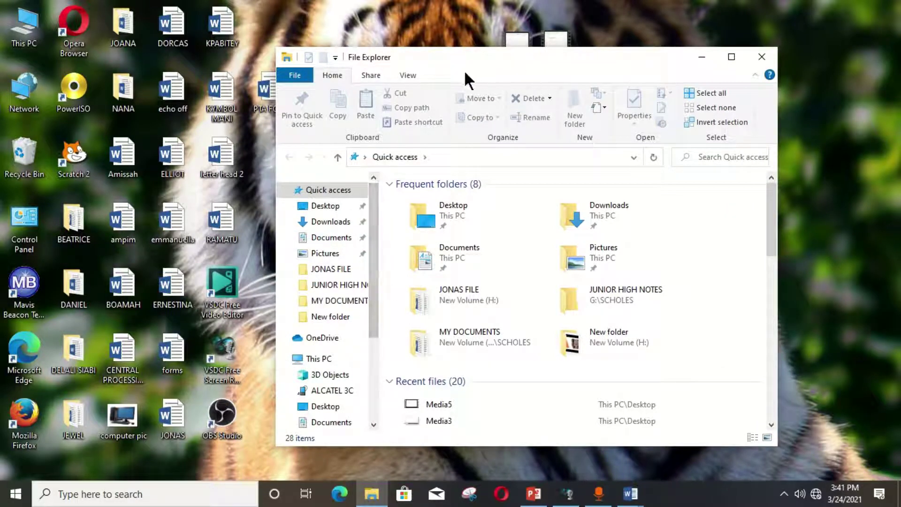
{"action": "left_click", "coordinate": [761, 57]}
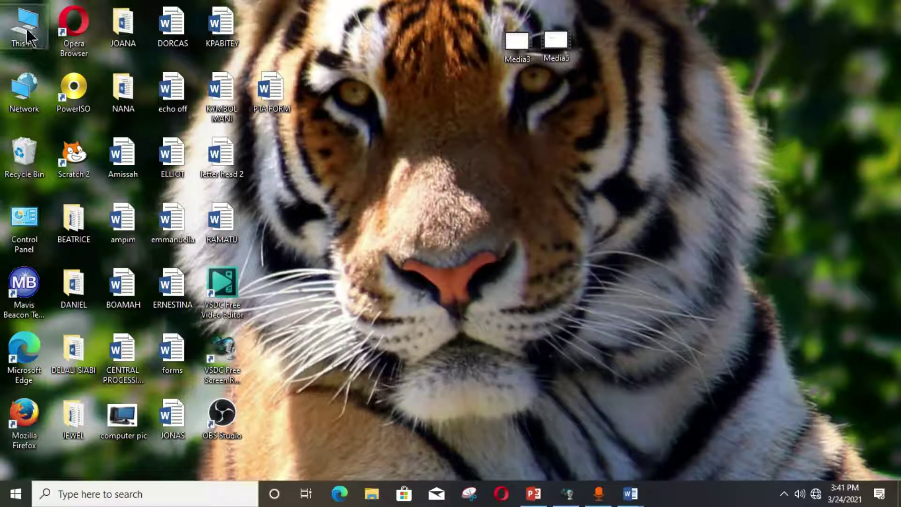
- Open This PC from the desktop, view its folders and drives, and close the window
{"action": "double_click", "coordinate": [26, 29]}
{"action": "left_click_drag", "start_coordinate": [481, 61], "coordinate": [392, 56]}
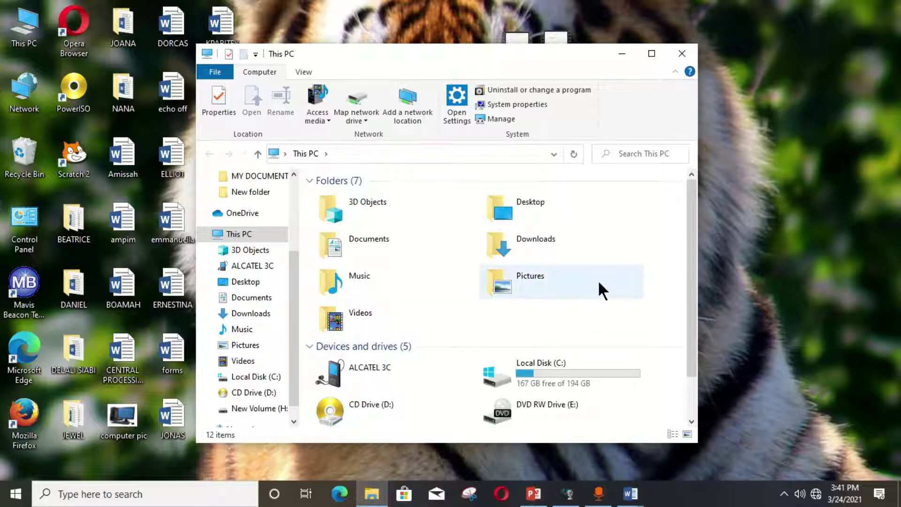
{"action": "scroll", "coordinate": [689, 244], "scroll_direction": "down", "scroll_amount": 1}
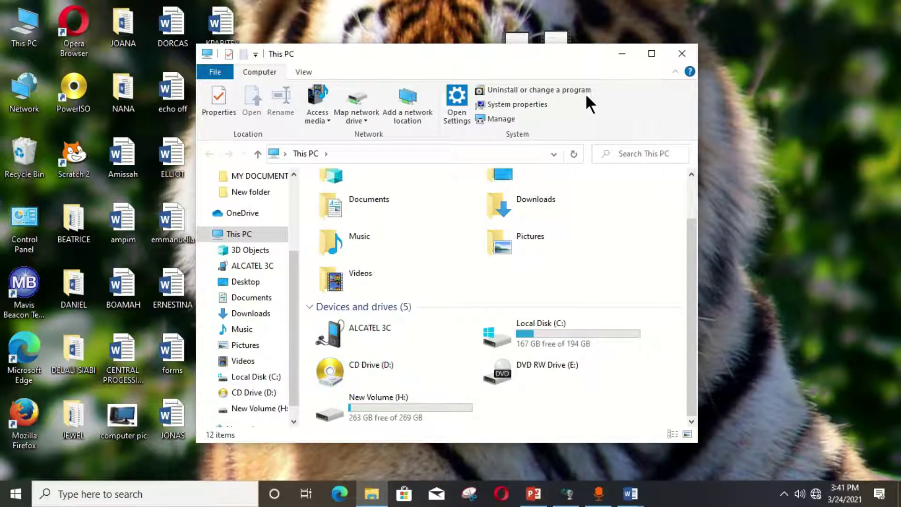
{"action": "left_click", "coordinate": [683, 55]}
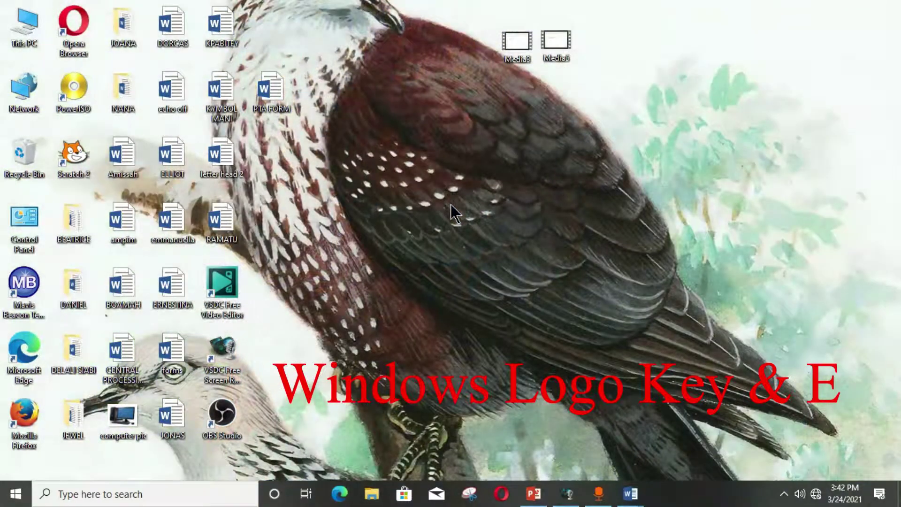
- Open File Explorer again, view the contents of the Desktop, Downloads and Documents folders, and close the window
{"action": "key", "text": "super+e"}
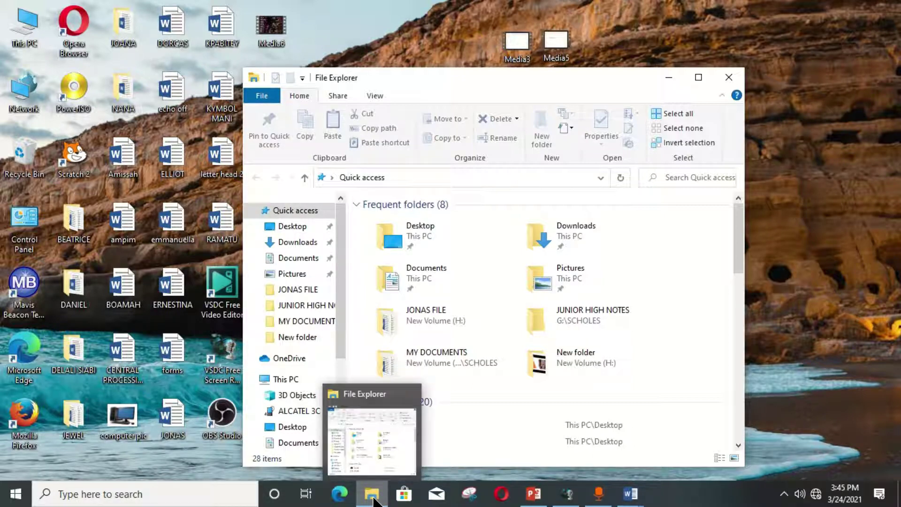
{"action": "left_click_drag", "start_coordinate": [425, 84], "coordinate": [412, 46]}
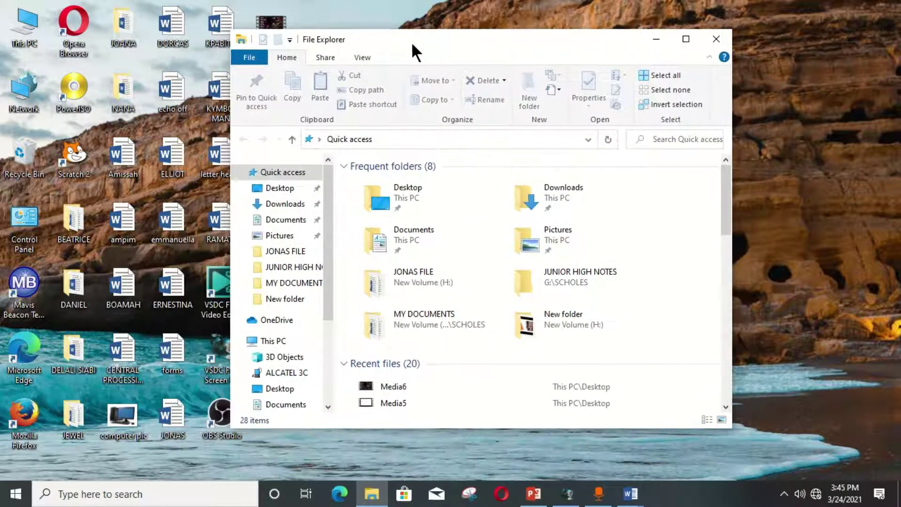
{"action": "scroll", "coordinate": [331, 201], "scroll_direction": "down", "scroll_amount": 3}
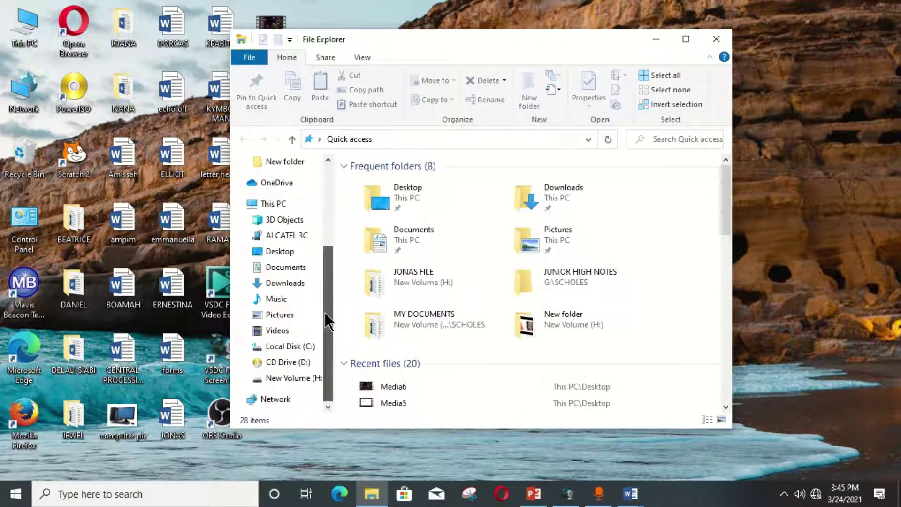
{"action": "left_click_drag", "start_coordinate": [329, 292], "coordinate": [334, 208]}
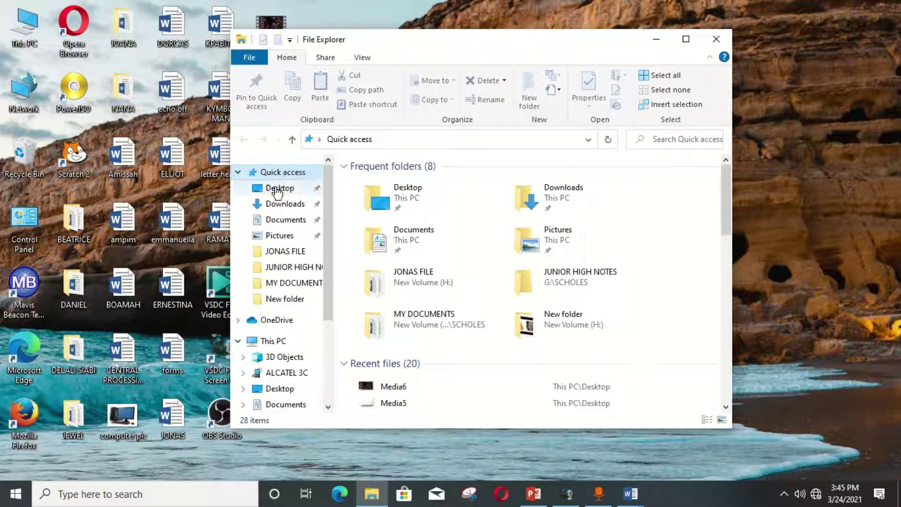
{"action": "left_click", "coordinate": [294, 190]}
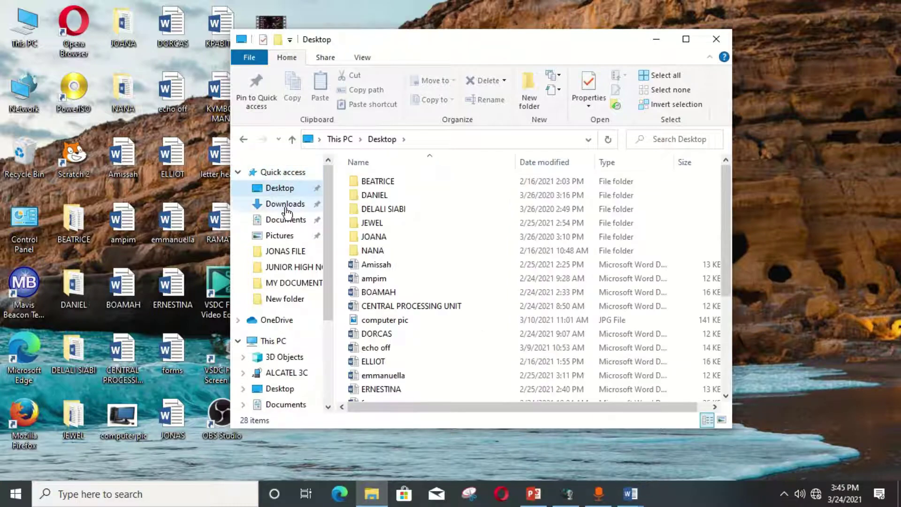
{"action": "left_click", "coordinate": [288, 204]}
{"action": "left_click", "coordinate": [299, 228]}
{"action": "left_click_drag", "start_coordinate": [474, 47], "coordinate": [399, 59]}
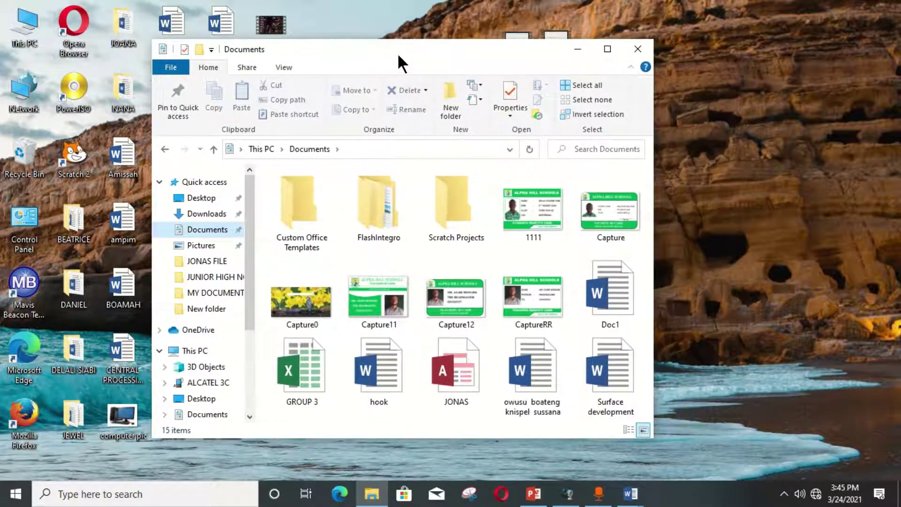
{"action": "left_click", "coordinate": [650, 56]}
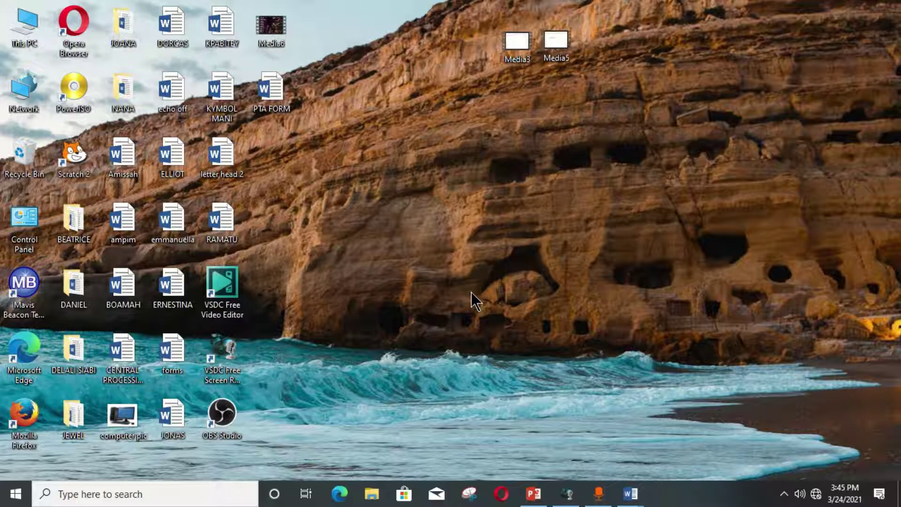
- Open the Windows Settings home page, look over its categories and close it
{"action": "right_click", "coordinate": [375, 111]}
{"action": "left_click", "coordinate": [405, 150]}
{"action": "left_click", "coordinate": [14, 502]}
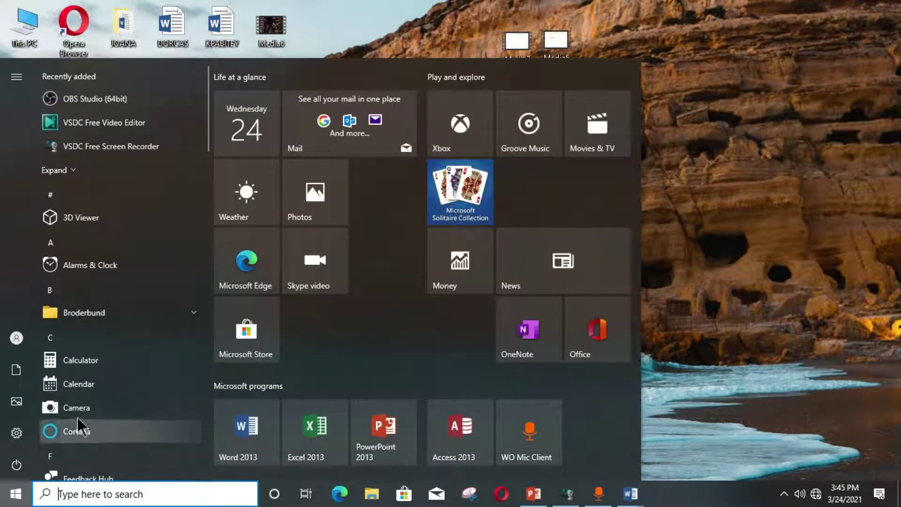
{"action": "left_click", "coordinate": [21, 435]}
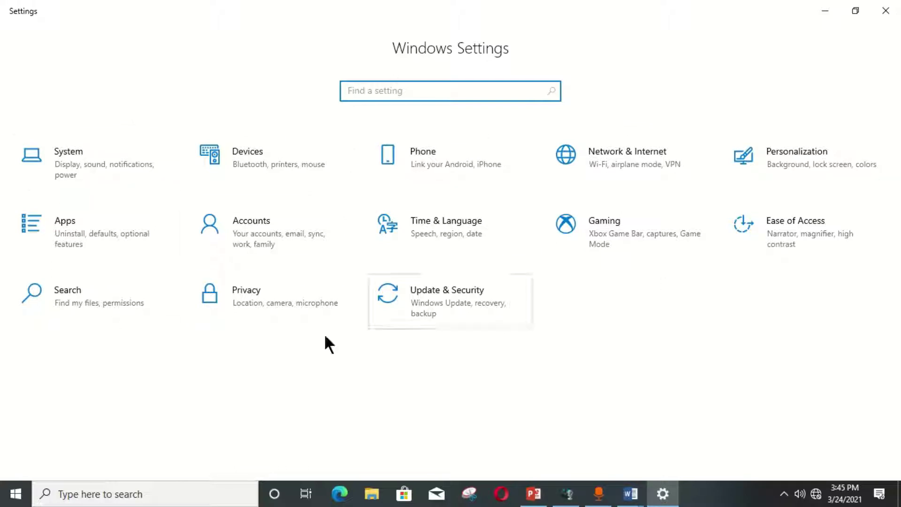
{"action": "left_click", "coordinate": [886, 11]}
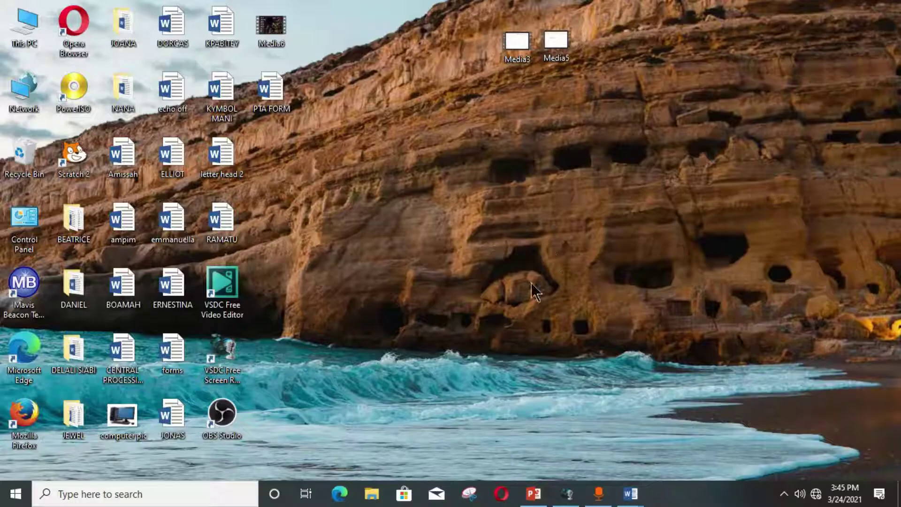
{"action": "right_click", "coordinate": [368, 81]}
{"action": "left_click", "coordinate": [398, 121]}
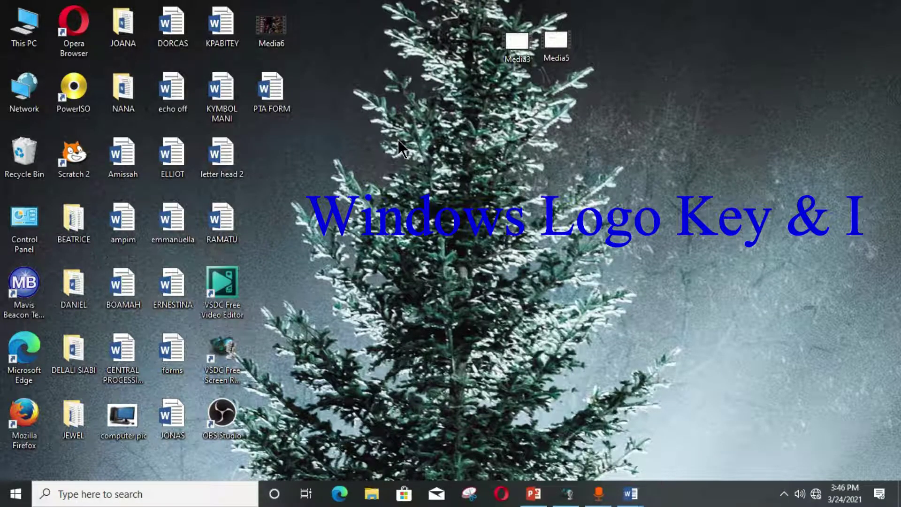
- Open Windows Settings, search for "mouse" and go to the Mouse settings page
{"action": "key", "text": "super+i"}
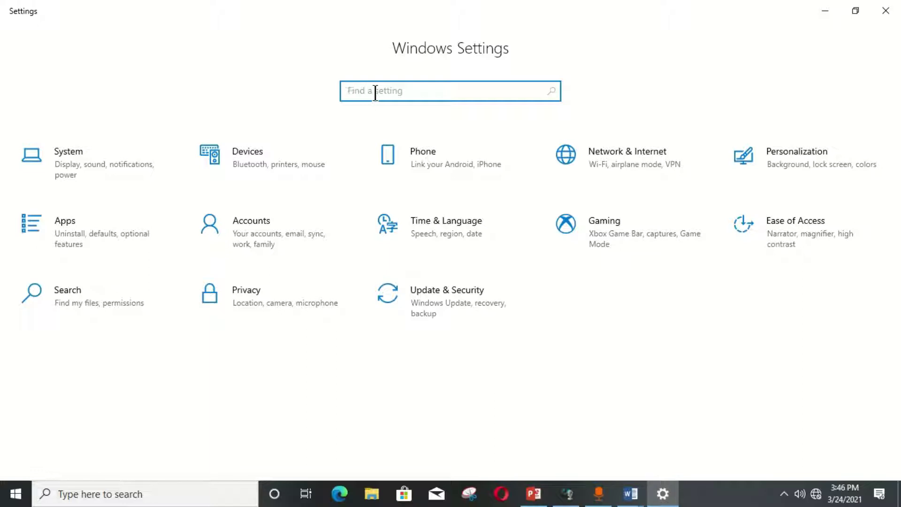
{"action": "type", "text": "mouse"}
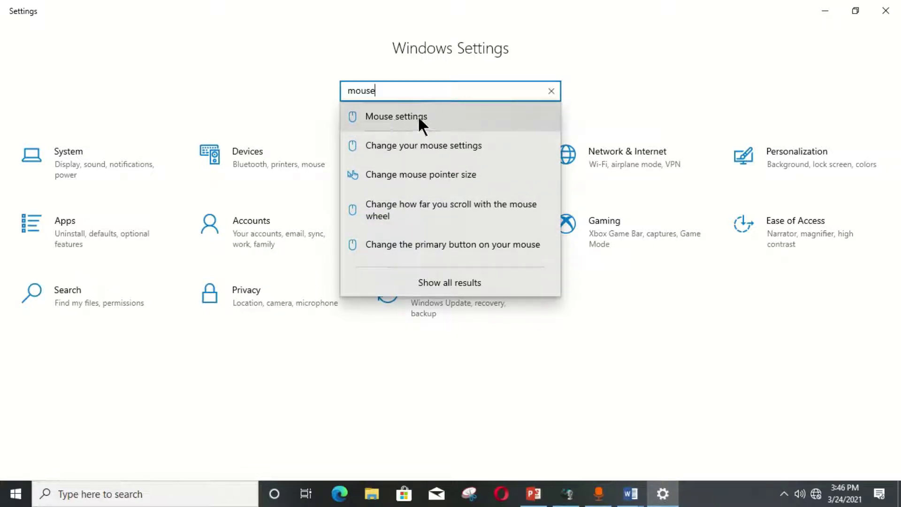
{"action": "left_click", "coordinate": [434, 116]}
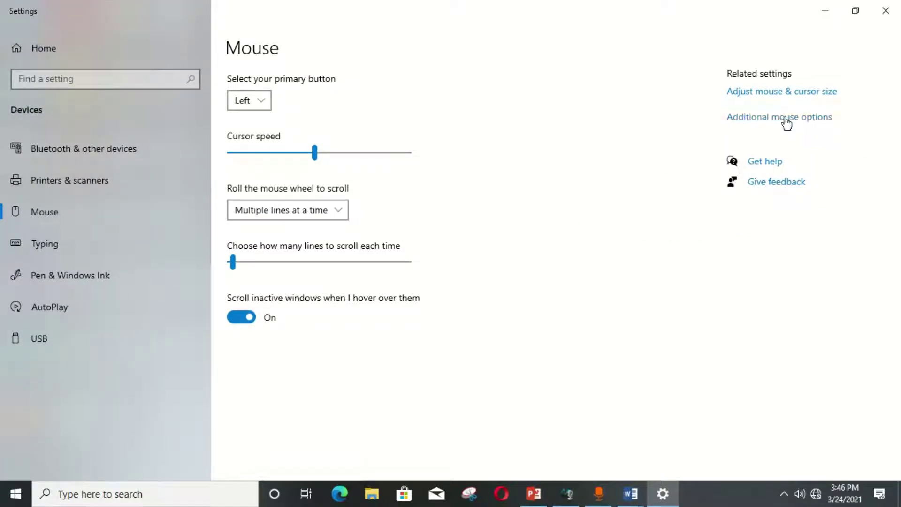
- View the pointer list in the additional mouse options, then close Mouse Properties and Settings without changes
{"action": "left_click", "coordinate": [734, 117]}
{"action": "left_click_drag", "start_coordinate": [146, 54], "coordinate": [311, 86]}
{"action": "left_click", "coordinate": [170, 64]}
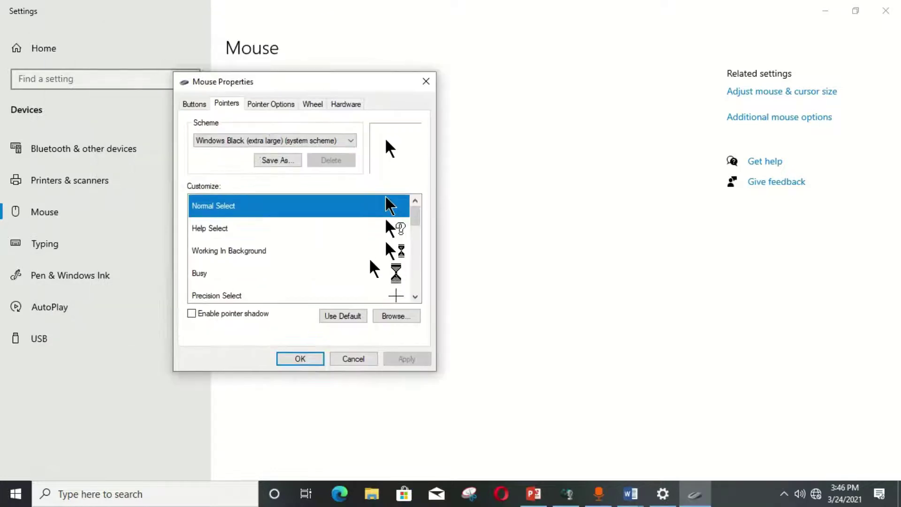
{"action": "left_click_drag", "start_coordinate": [417, 217], "coordinate": [419, 177]}
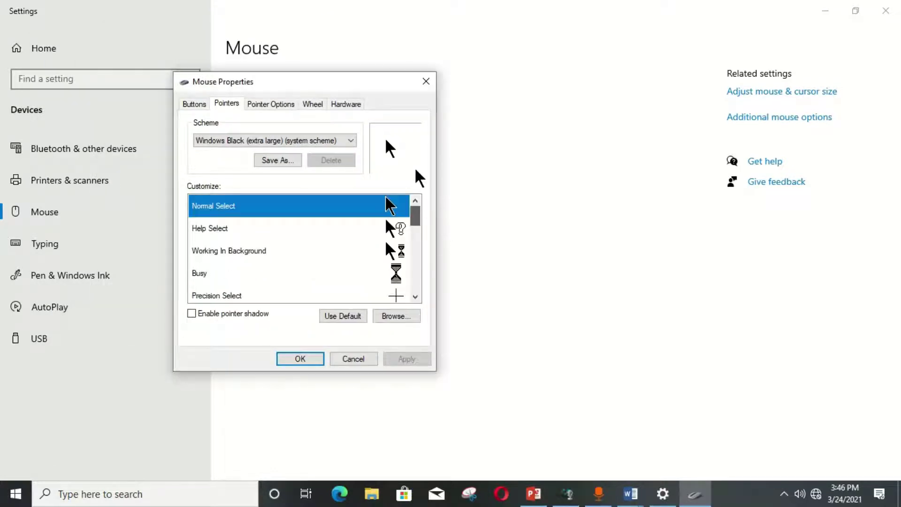
{"action": "left_click_drag", "start_coordinate": [348, 89], "coordinate": [298, 90]}
{"action": "left_click", "coordinate": [376, 82]}
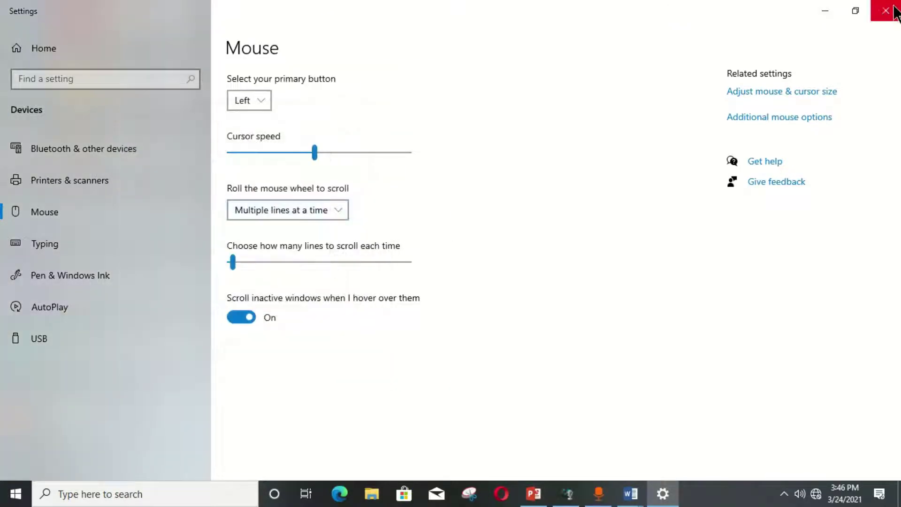
{"action": "left_click", "coordinate": [885, 11]}
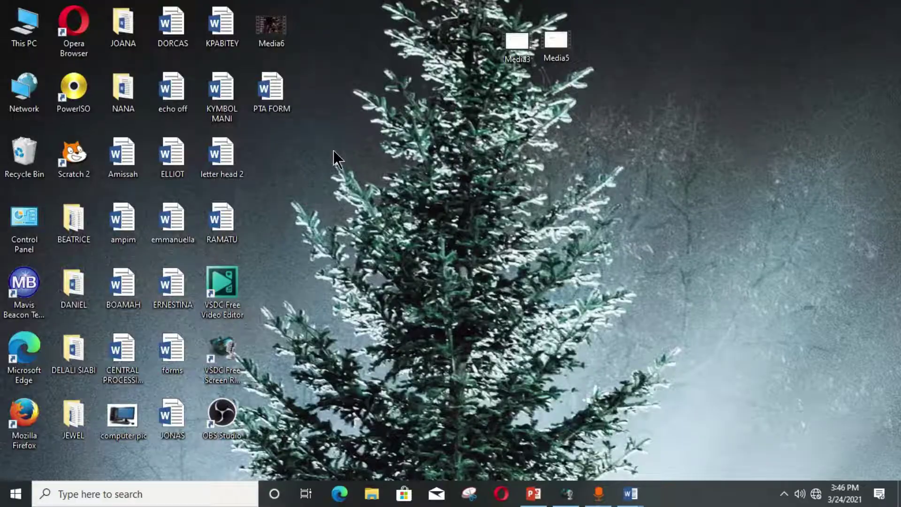
{"action": "right_click", "coordinate": [371, 23]}
{"action": "left_click", "coordinate": [409, 60]}
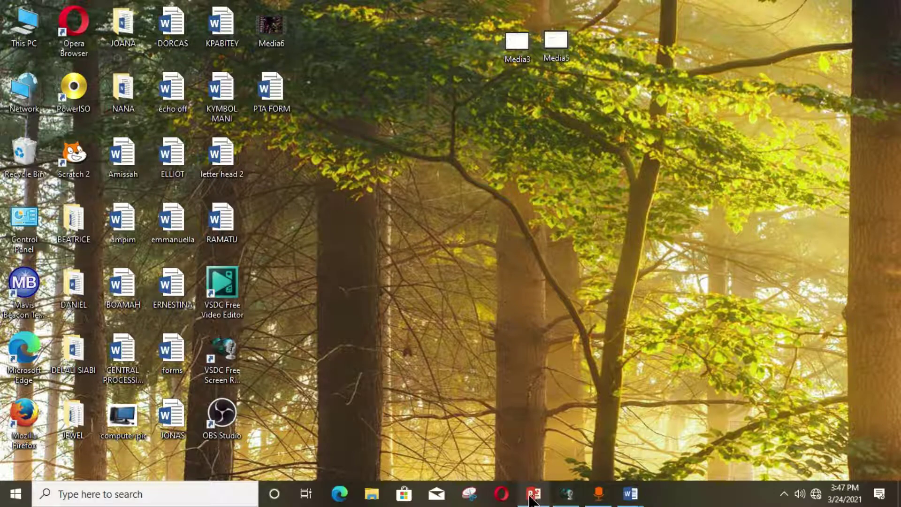
{"action": "mouse_move", "coordinate": [537, 498]}
{"action": "right_click", "coordinate": [359, 120]}
{"action": "left_click", "coordinate": [386, 161]}
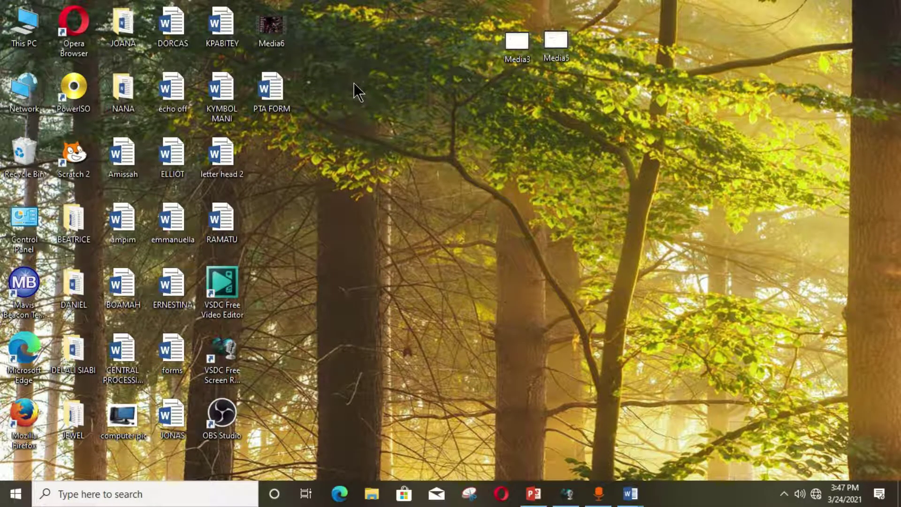
{"action": "right_click", "coordinate": [350, 113]}
{"action": "left_click", "coordinate": [384, 150]}
- Pin the Excel 2013 tile from the Start menu to the taskbar
{"action": "left_click", "coordinate": [10, 501]}
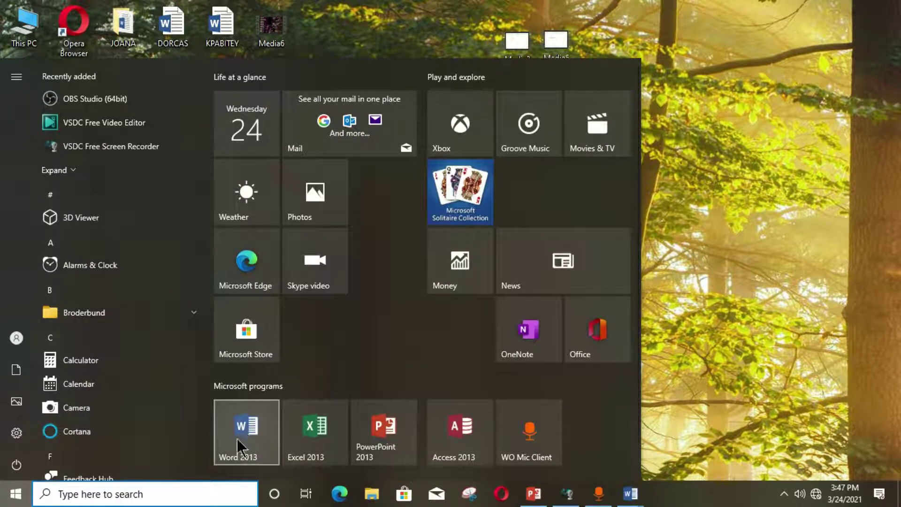
{"action": "right_click", "coordinate": [308, 424]}
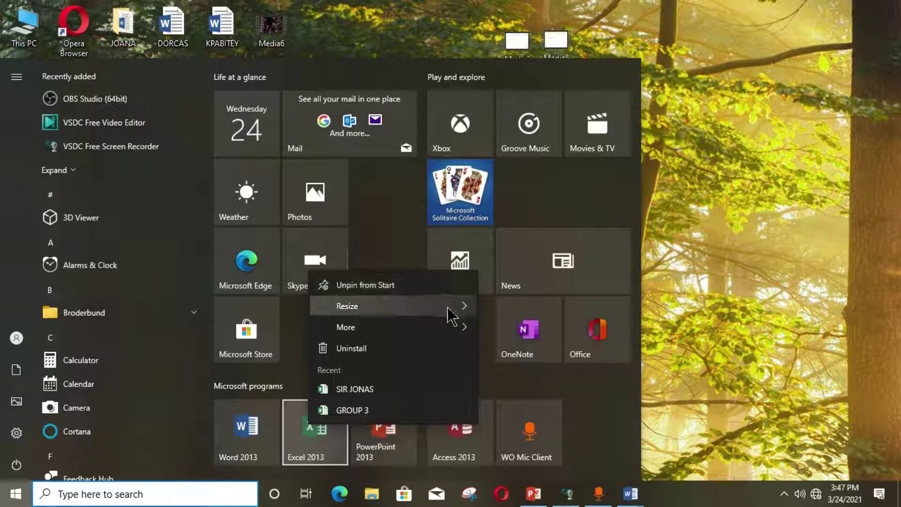
{"action": "mouse_move", "coordinate": [376, 327]}
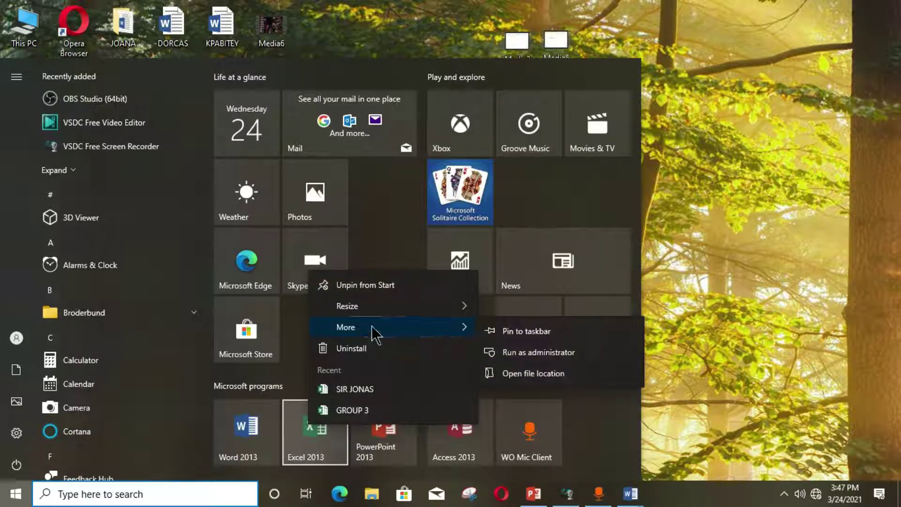
{"action": "left_click", "coordinate": [517, 336]}
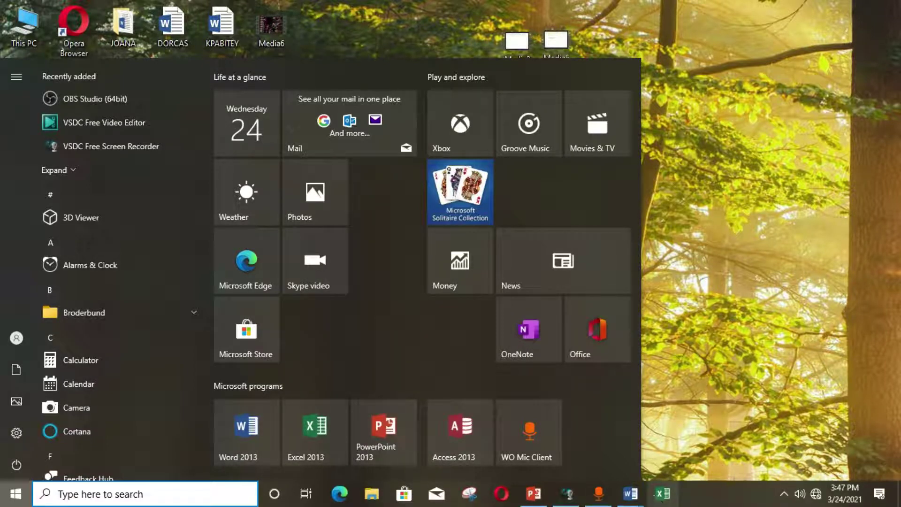
- Pin Access 2013 to the taskbar, look through the list of installed apps and close the Start menu
{"action": "right_click", "coordinate": [457, 424]}
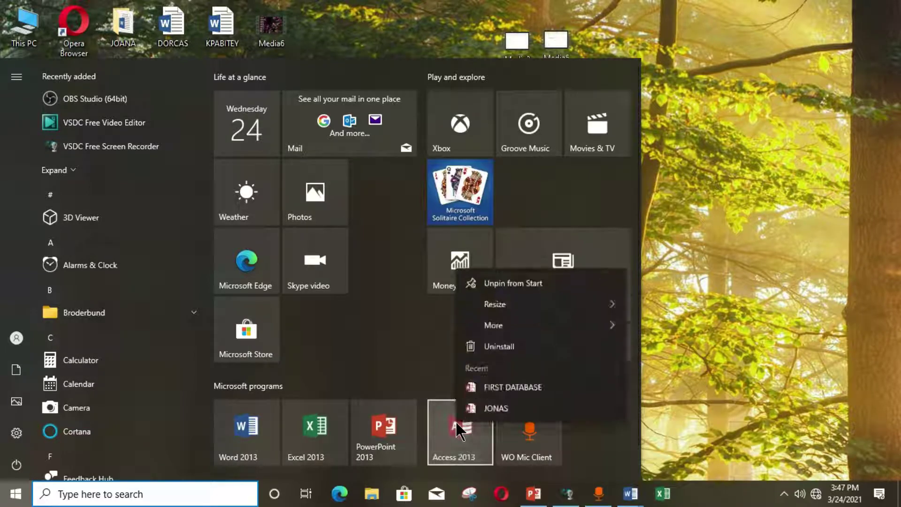
{"action": "mouse_move", "coordinate": [521, 328]}
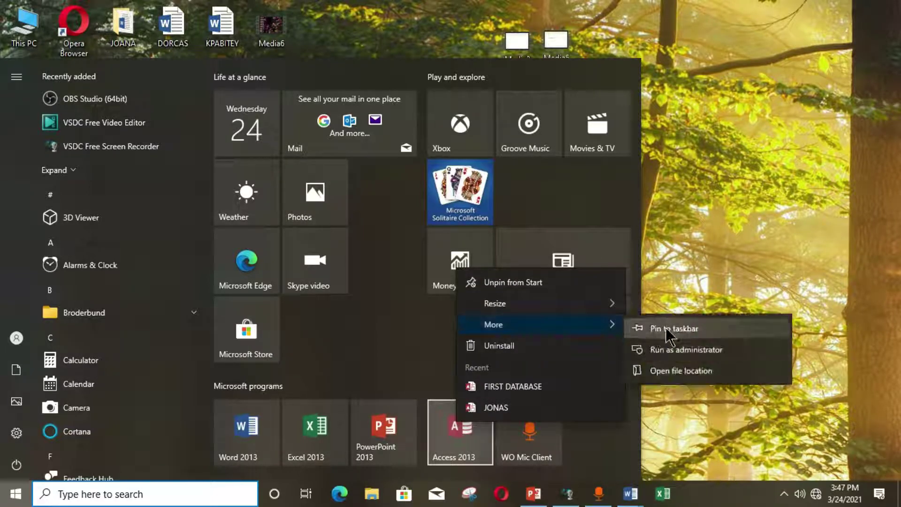
{"action": "left_click", "coordinate": [666, 328]}
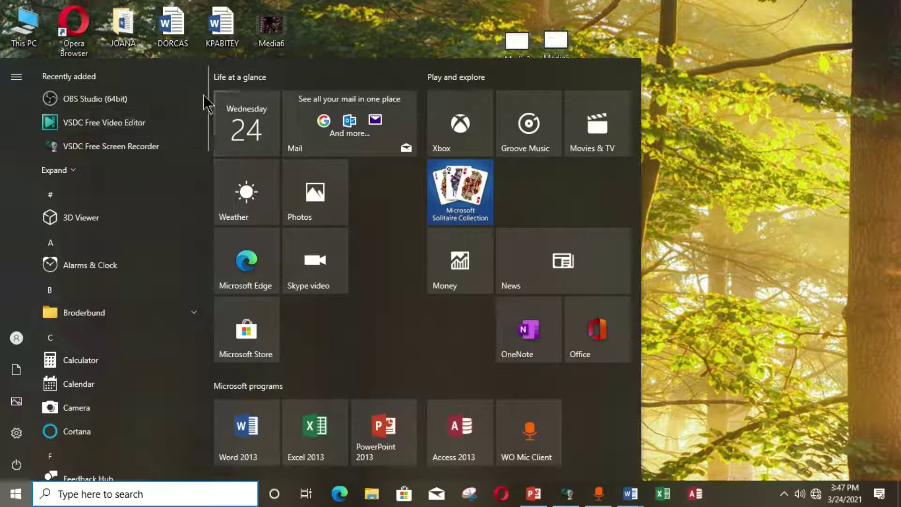
{"action": "left_click_drag", "start_coordinate": [209, 100], "coordinate": [212, 250]}
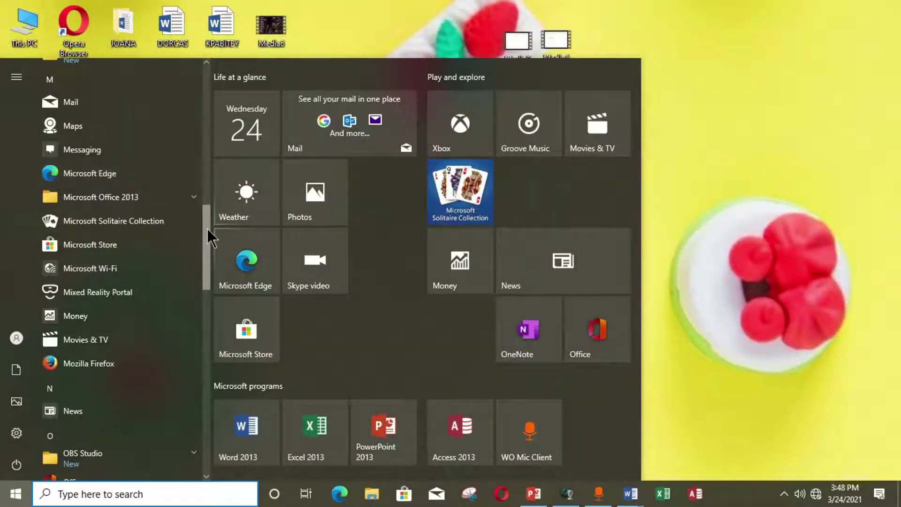
{"action": "left_click", "coordinate": [670, 125]}
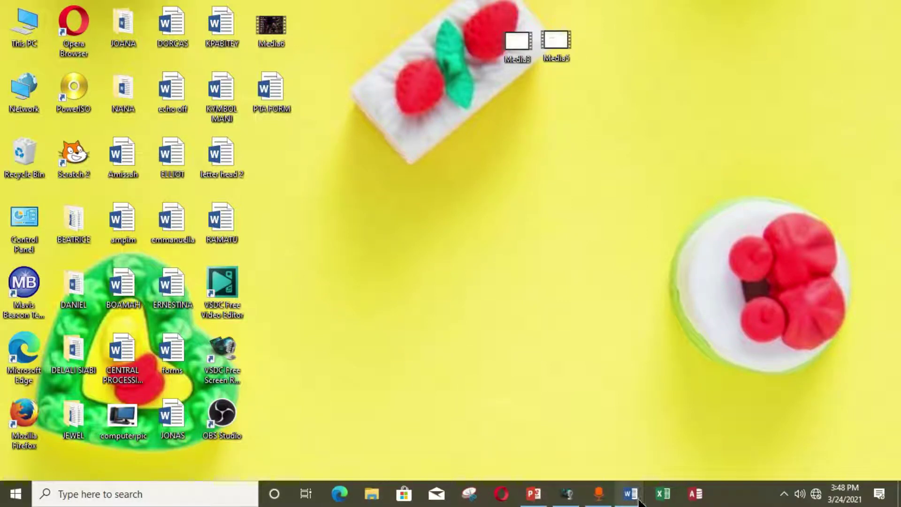
- Move the Excel and Access icons on the taskbar beside the Microsoft Edge icon and refresh the desktop
{"action": "left_click_drag", "start_coordinate": [665, 498], "coordinate": [372, 495]}
{"action": "left_click_drag", "start_coordinate": [695, 495], "coordinate": [368, 502]}
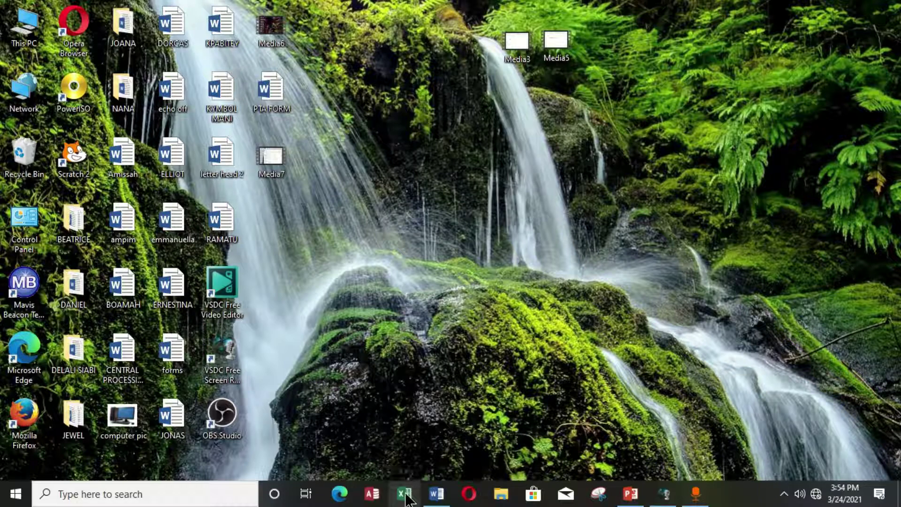
{"action": "right_click", "coordinate": [408, 192]}
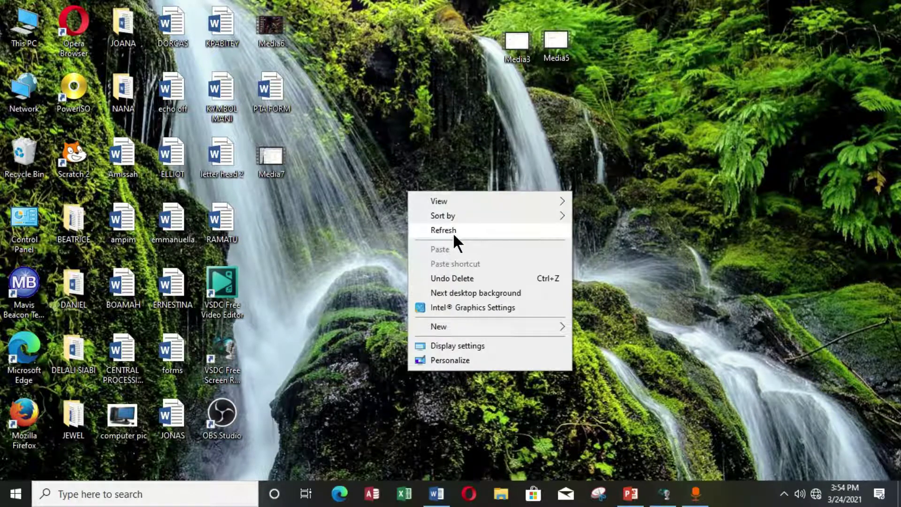
{"action": "left_click", "coordinate": [454, 230]}
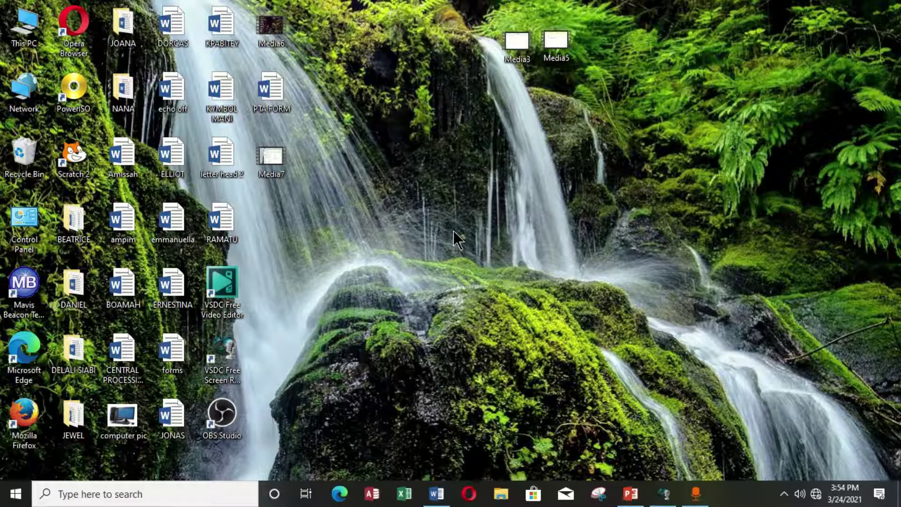
- Launch Excel from its taskbar position with a blank workbook, and close it after restoring the window to a smaller size
{"action": "key", "text": "super+3"}
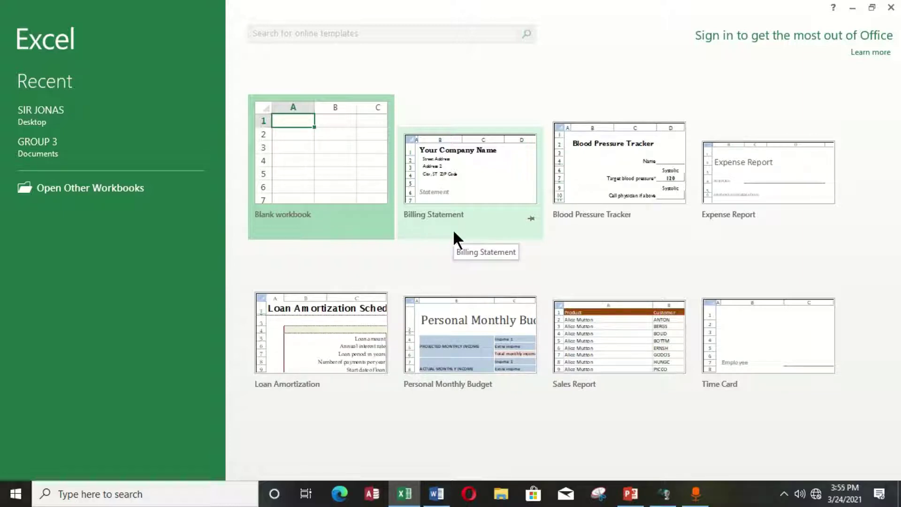
{"action": "left_click", "coordinate": [332, 158]}
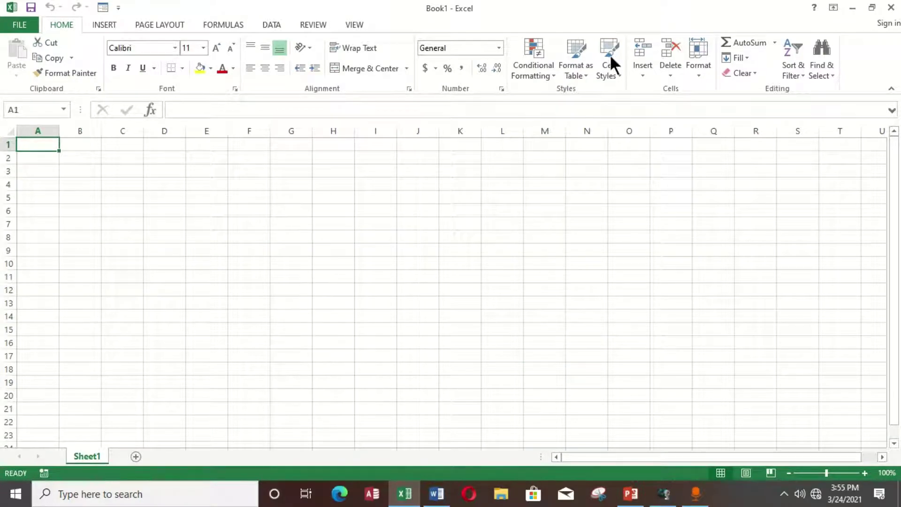
{"action": "left_click_drag", "start_coordinate": [522, 17], "coordinate": [492, 45]}
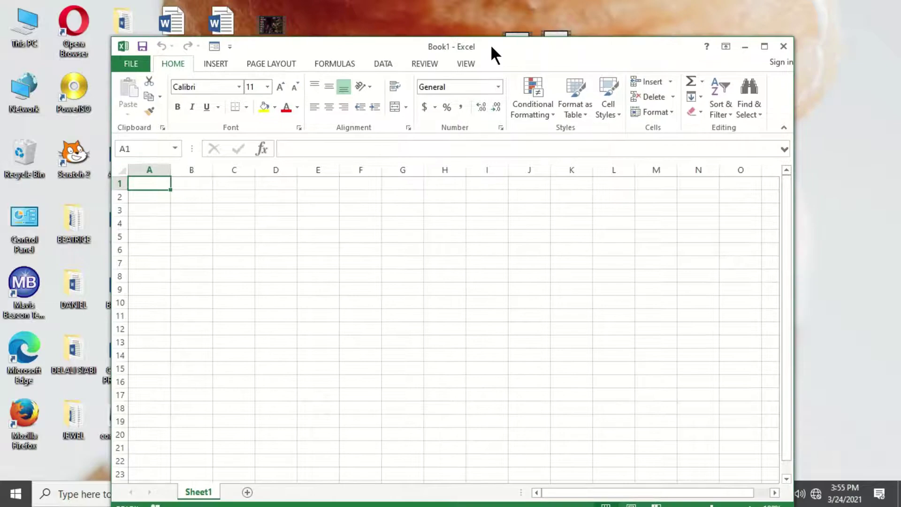
{"action": "left_click", "coordinate": [783, 46]}
{"action": "right_click", "coordinate": [639, 47]}
{"action": "left_click", "coordinate": [683, 87]}
{"action": "right_click", "coordinate": [390, 36]}
{"action": "left_click", "coordinate": [422, 76]}
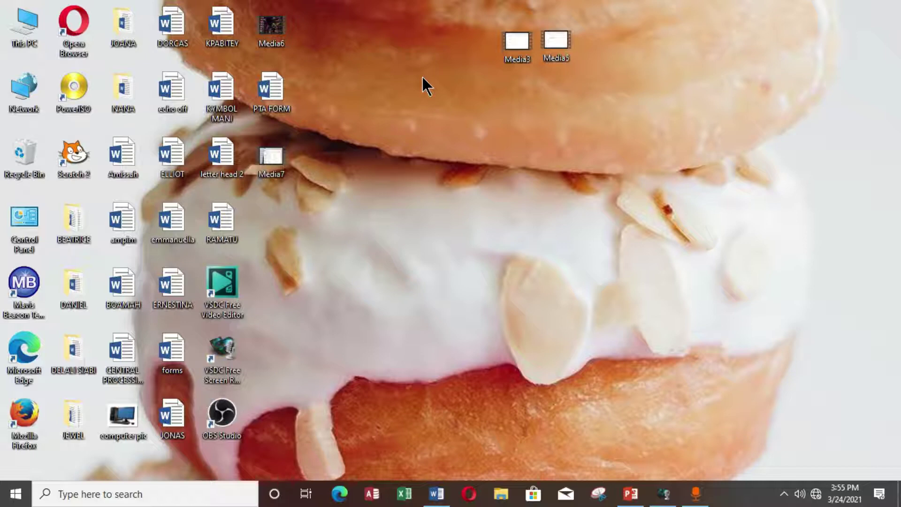
{"action": "right_click", "coordinate": [387, 89]}
{"action": "left_click", "coordinate": [423, 128]}
{"action": "right_click", "coordinate": [423, 107]}
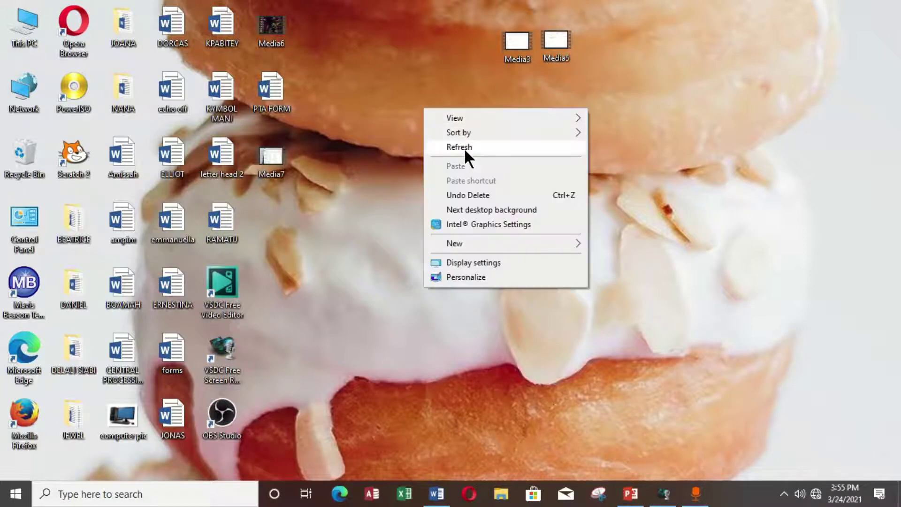
{"action": "left_click", "coordinate": [463, 147]}
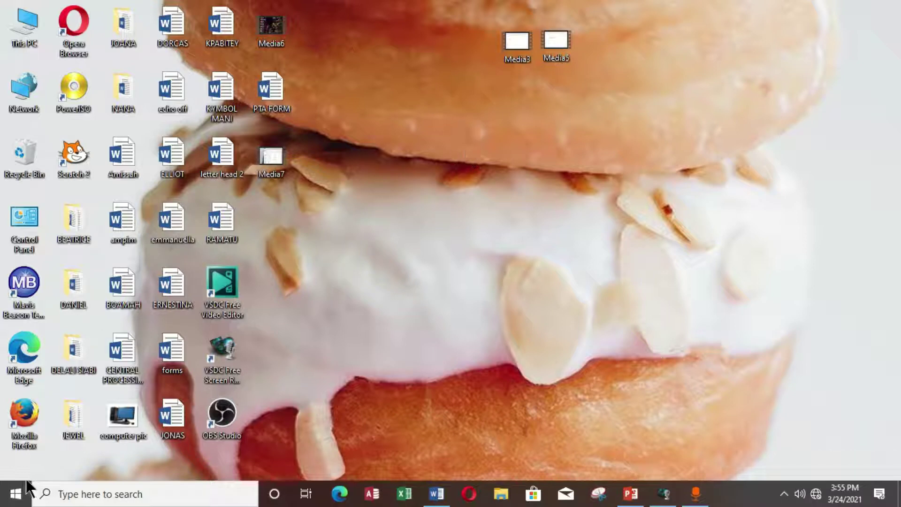
- Open the Start menu to view its tiles and app list, close it and refresh the desktop
{"action": "left_click", "coordinate": [16, 493]}
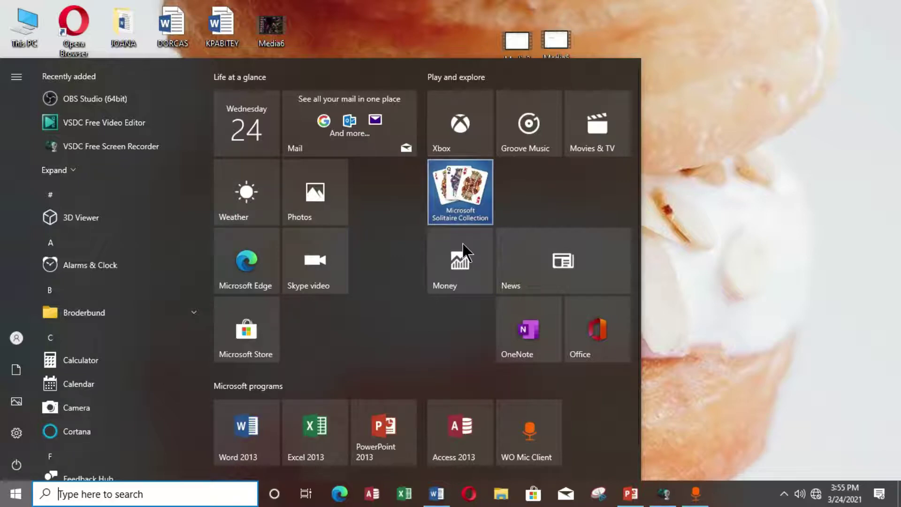
{"action": "key", "text": "Escape"}
{"action": "right_click", "coordinate": [430, 103]}
{"action": "left_click", "coordinate": [472, 145]}
{"action": "right_click", "coordinate": [394, 44]}
{"action": "left_click", "coordinate": [429, 84]}
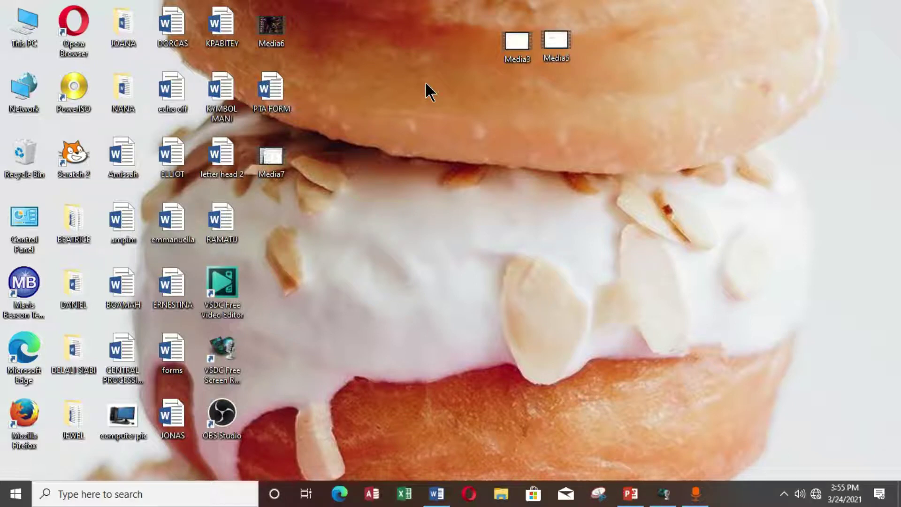
- Reopen the Start menu, look over the list of installed apps and close the menu
{"action": "key", "text": "super"}
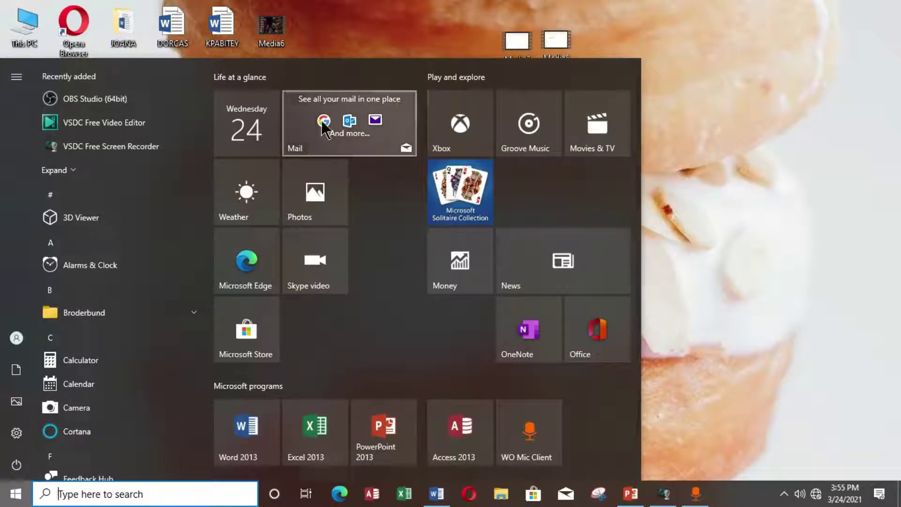
{"action": "left_click_drag", "start_coordinate": [207, 107], "coordinate": [202, 332]}
{"action": "left_click", "coordinate": [735, 97]}
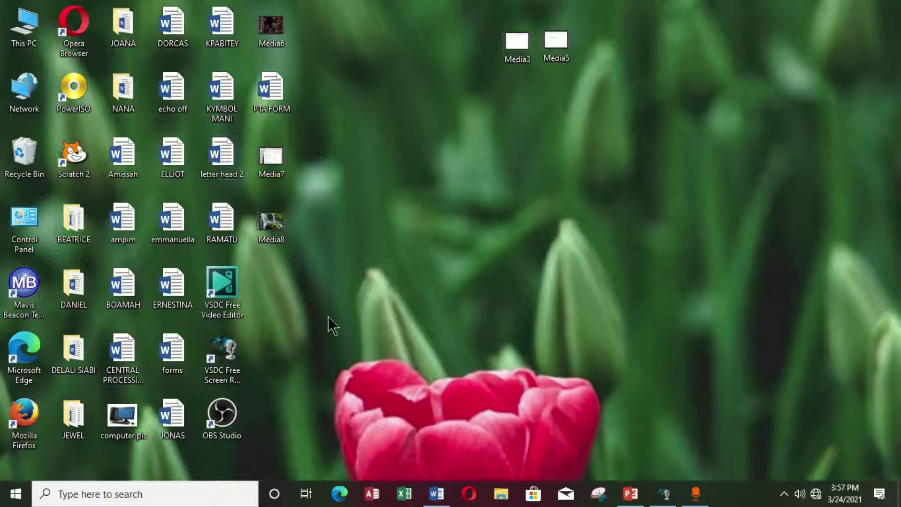
- Open Task View, browse the activity timeline back to March 11 and return to Now before closing it
{"action": "left_click", "coordinate": [306, 493]}
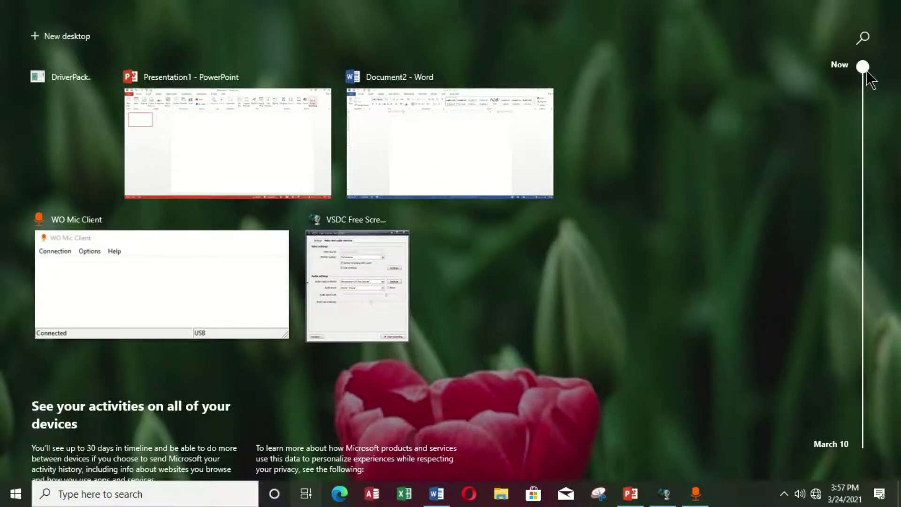
{"action": "scroll", "coordinate": [871, 84], "scroll_direction": "down", "scroll_amount": 2}
{"action": "left_click_drag", "start_coordinate": [867, 79], "coordinate": [844, 389]}
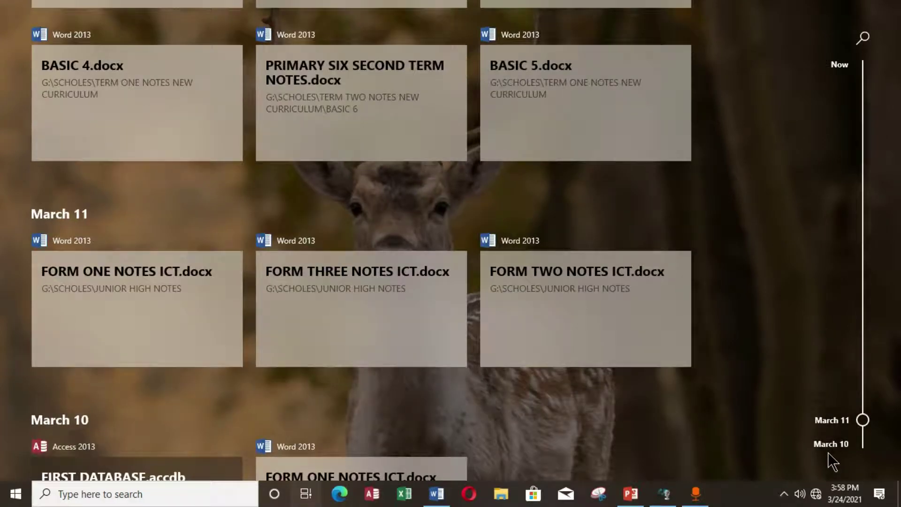
{"action": "left_click_drag", "start_coordinate": [864, 420], "coordinate": [864, 67]}
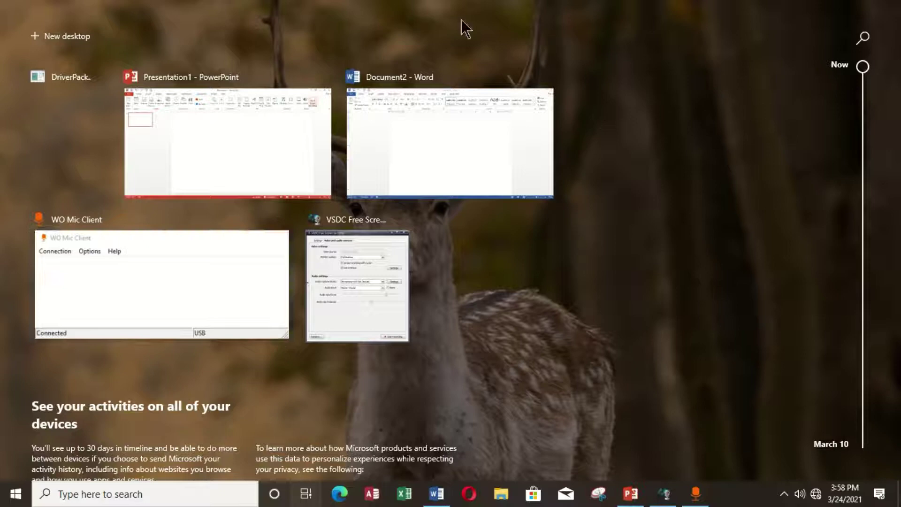
{"action": "left_click", "coordinate": [295, 18]}
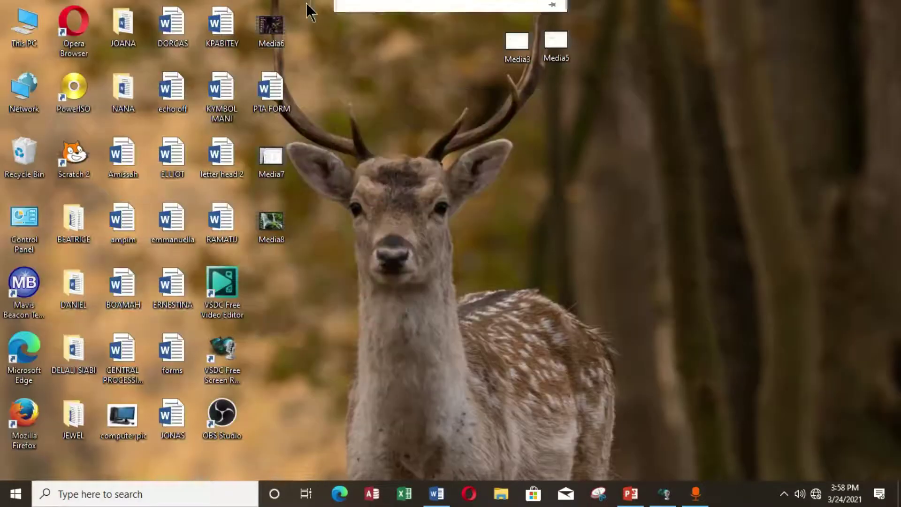
{"action": "right_click", "coordinate": [395, 136]}
{"action": "left_click", "coordinate": [454, 174]}
{"action": "right_click", "coordinate": [386, 94]}
{"action": "left_click", "coordinate": [441, 135]}
{"action": "right_click", "coordinate": [370, 71]}
{"action": "left_click", "coordinate": [397, 109]}
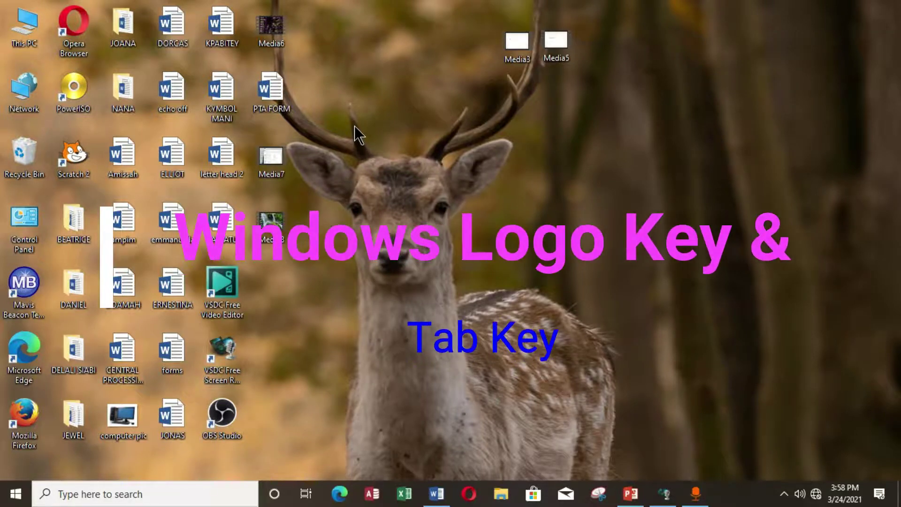
- Try to open CAREER TECHNOLOGY-BASIC 7.docx from yesterday's activities in the Task View timeline, and close Word
{"action": "key", "text": "super+Tab"}
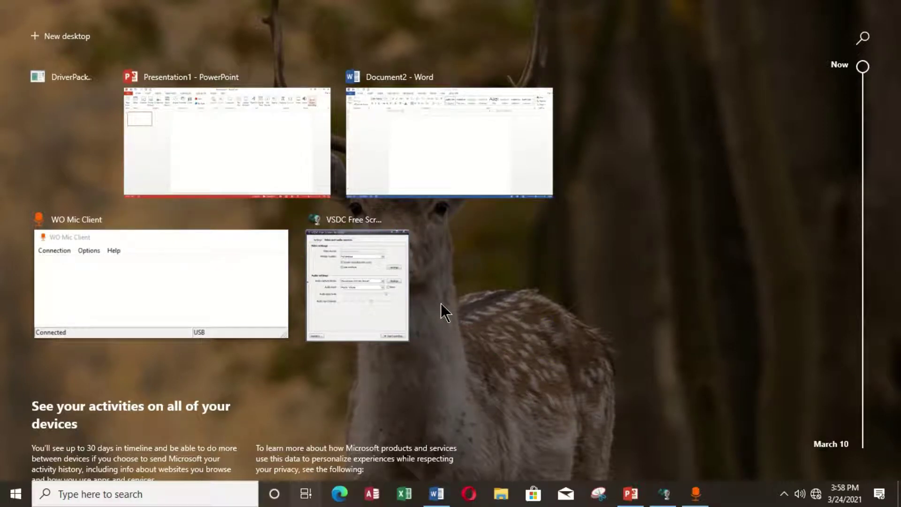
{"action": "left_click_drag", "start_coordinate": [864, 68], "coordinate": [864, 173]}
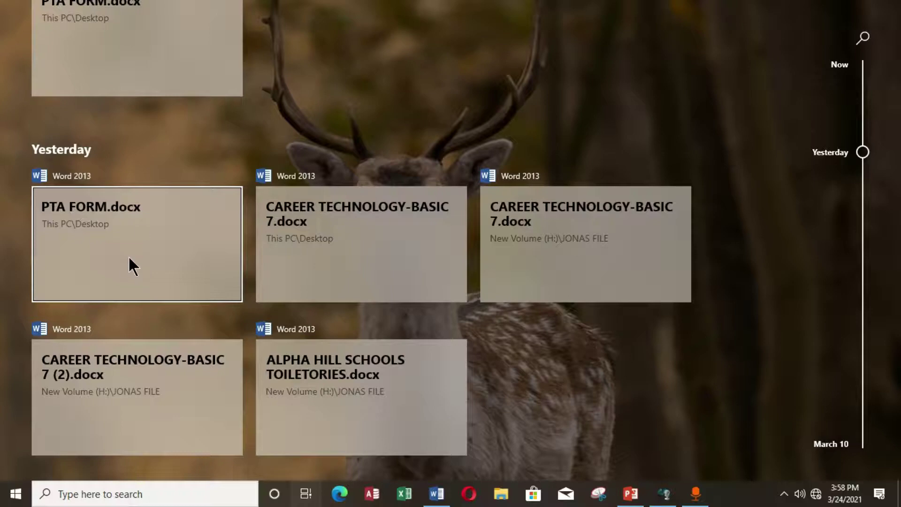
{"action": "left_click", "coordinate": [325, 230]}
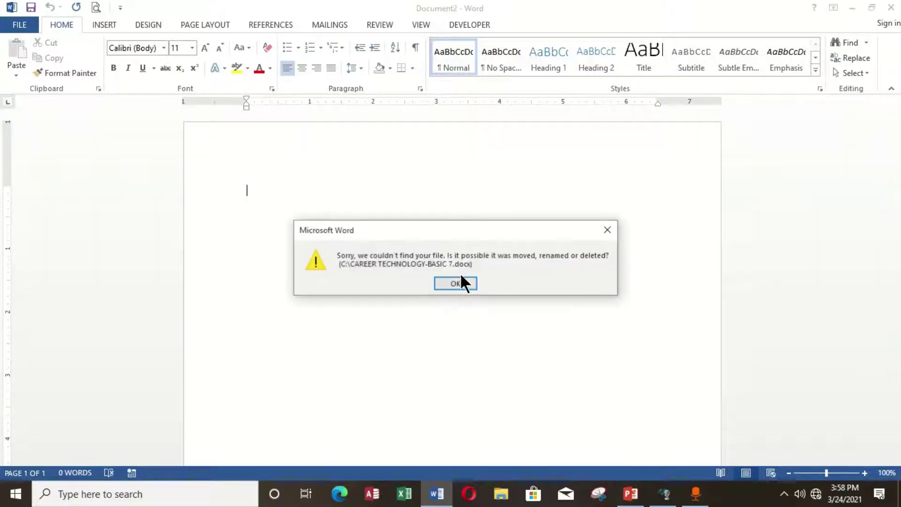
{"action": "left_click", "coordinate": [608, 229]}
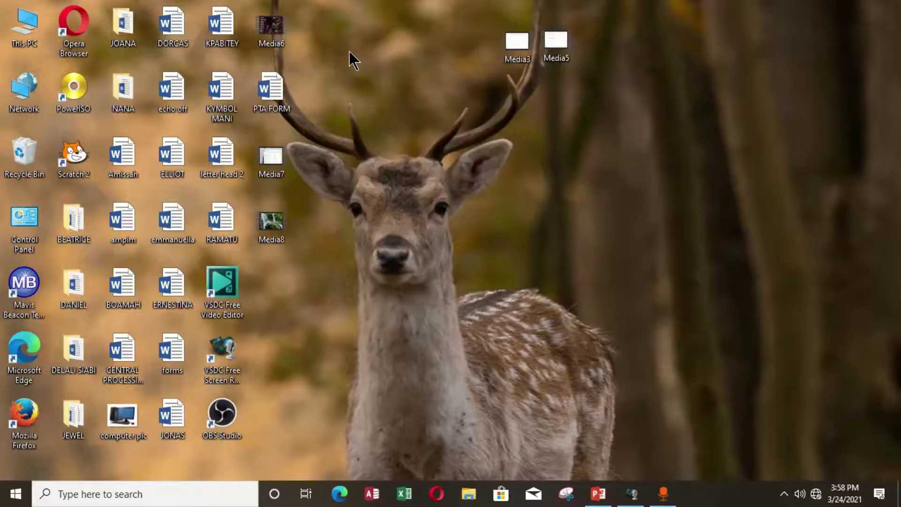
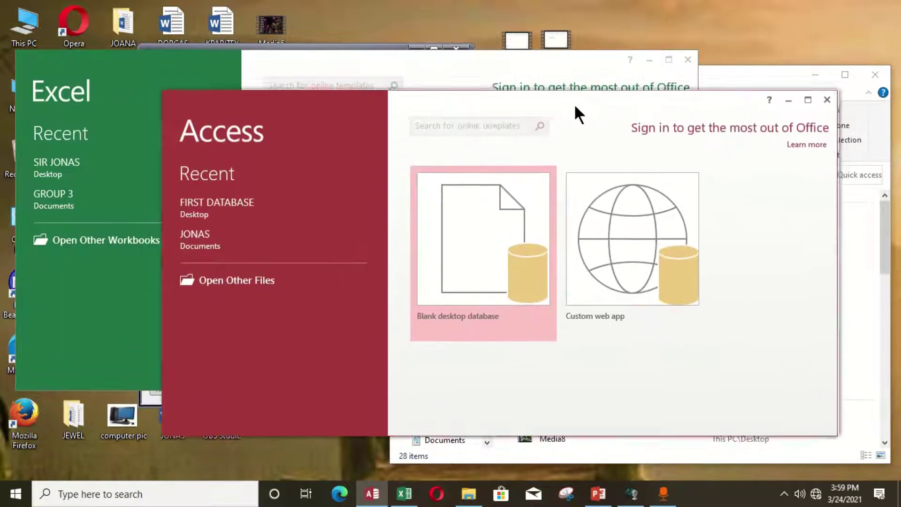
- Reposition the Excel and Access start windows on the desktop, minimizing Excel and File Explorer
{"action": "left_click_drag", "start_coordinate": [315, 63], "coordinate": [367, 99]}
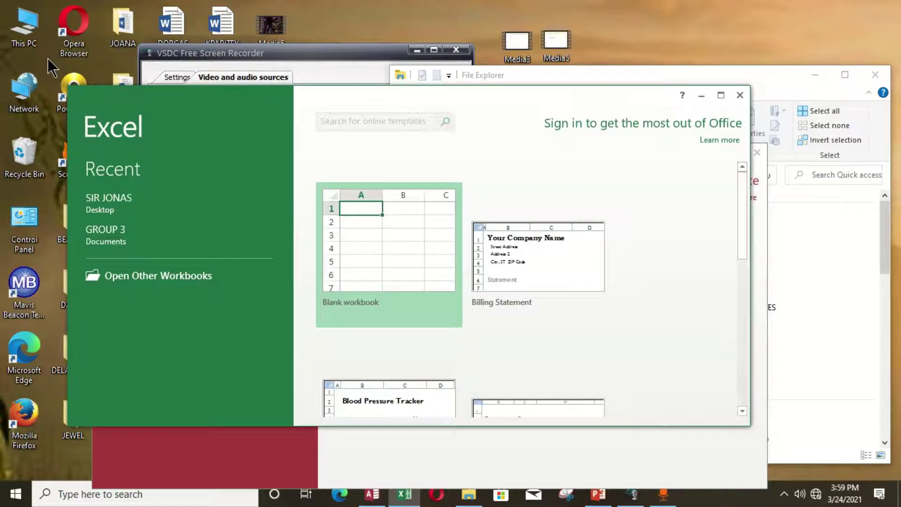
{"action": "left_click", "coordinate": [701, 96]}
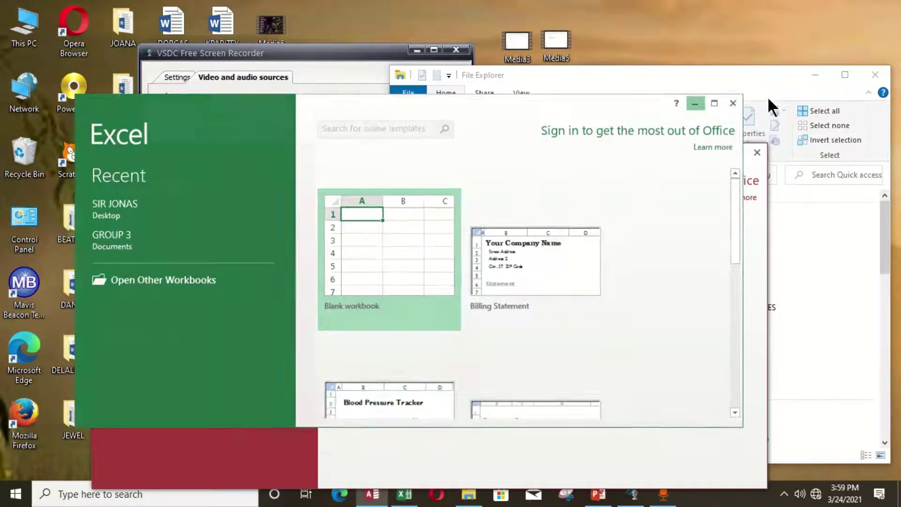
{"action": "left_click", "coordinate": [816, 75]}
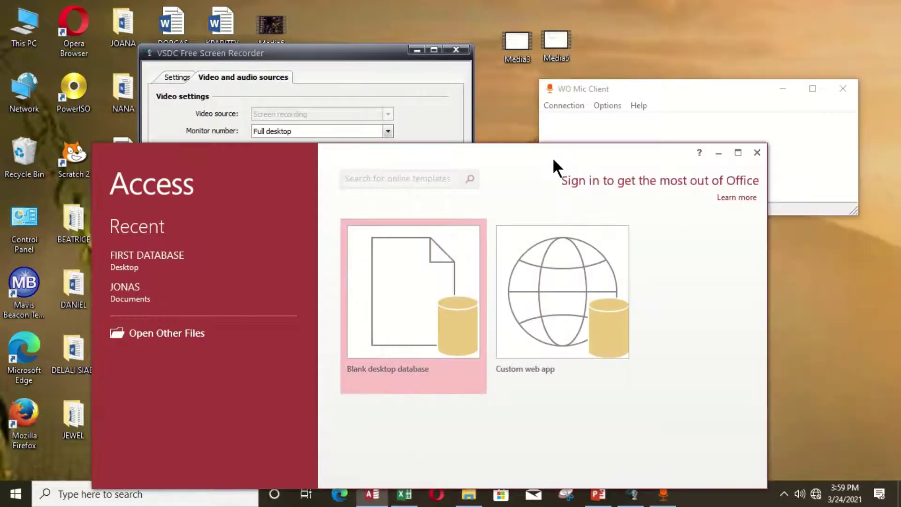
{"action": "left_click_drag", "start_coordinate": [553, 157], "coordinate": [580, 163]}
{"action": "right_click", "coordinate": [623, 15]}
{"action": "left_click", "coordinate": [464, 491]}
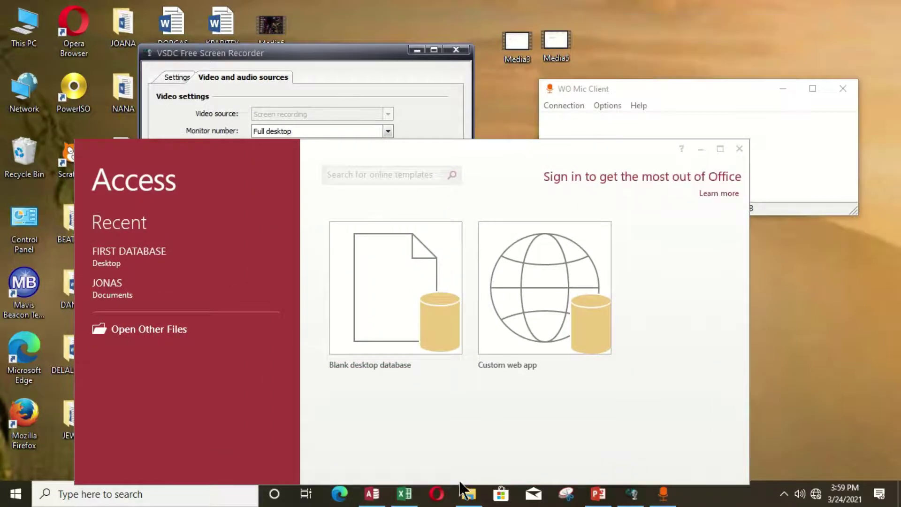
- Restore Excel with the Access window moved in front of it, and show the desktop by minimizing all open windows
{"action": "left_click", "coordinate": [404, 493]}
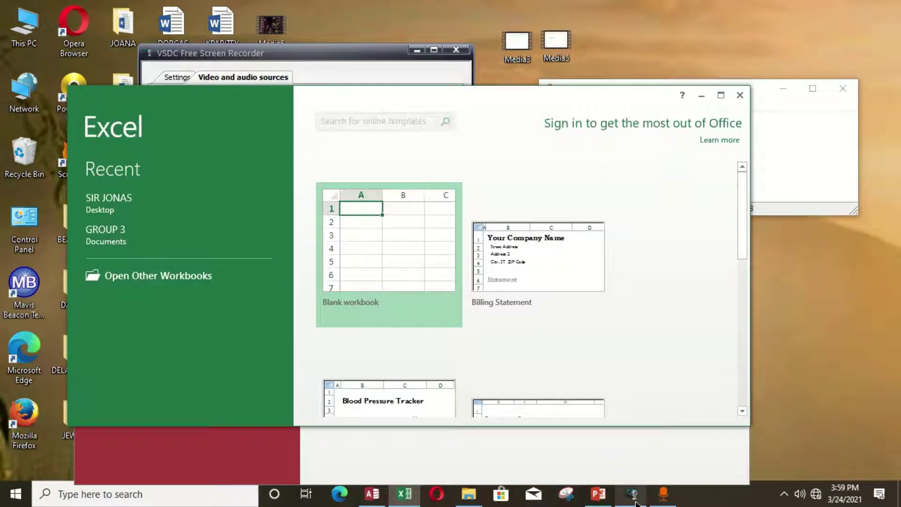
{"action": "left_click", "coordinate": [373, 494]}
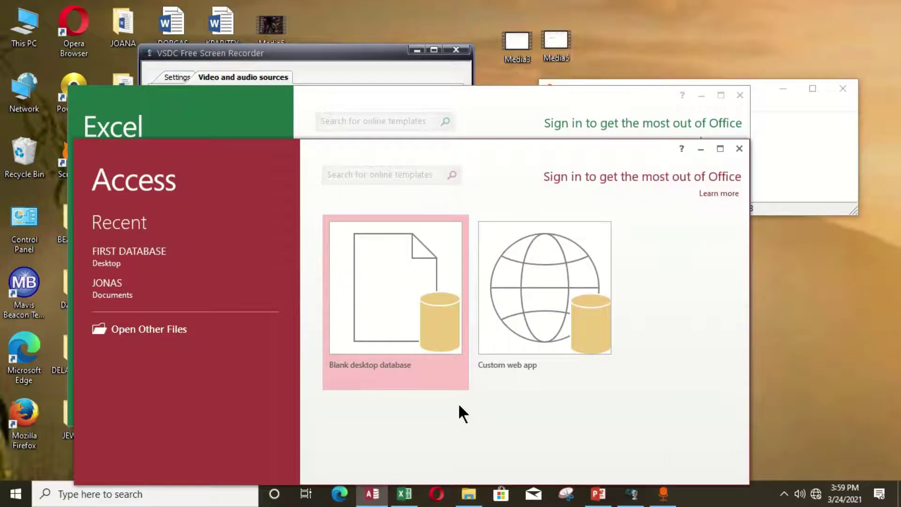
{"action": "left_click_drag", "start_coordinate": [453, 147], "coordinate": [536, 88]}
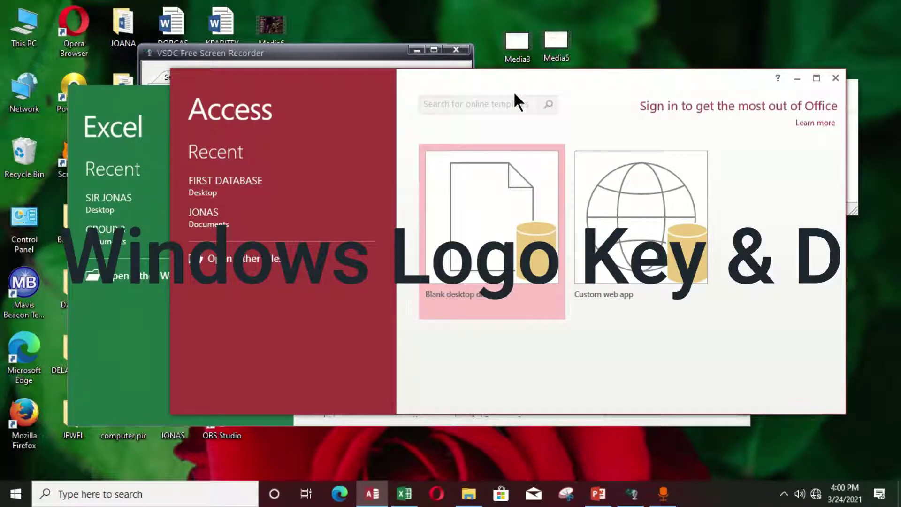
{"action": "key", "text": "super+d"}
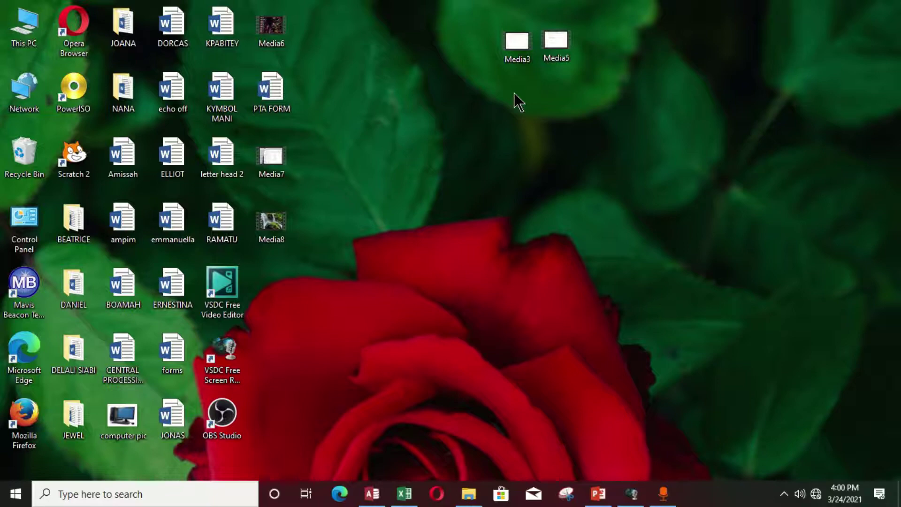